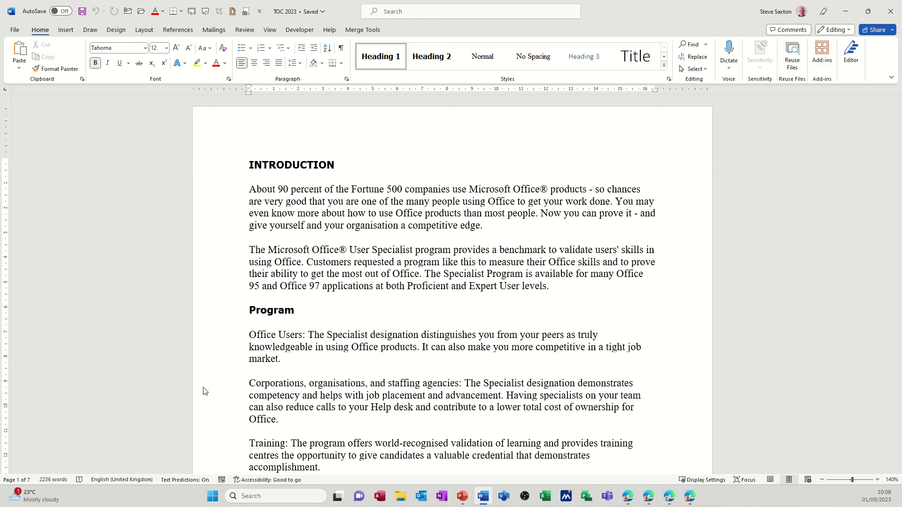
Apply the Heading 2 style to the Program heading line
click(227, 167)
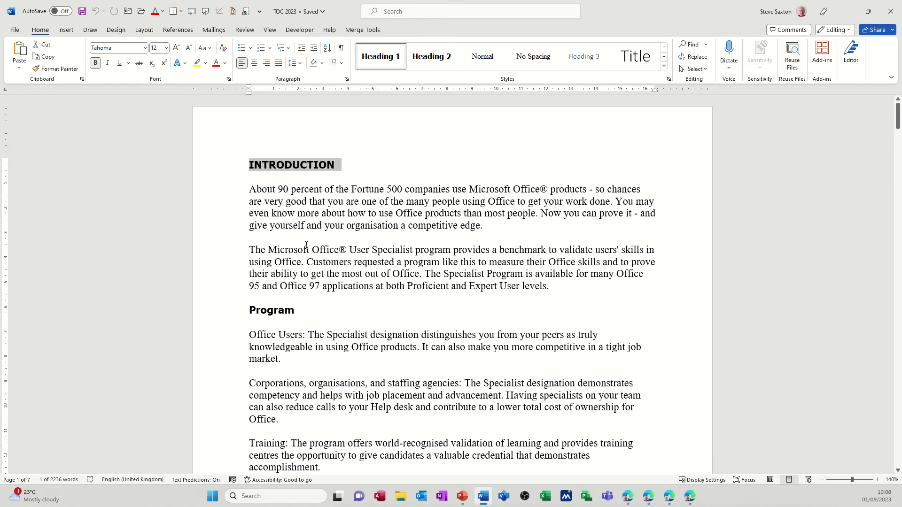
click(218, 311)
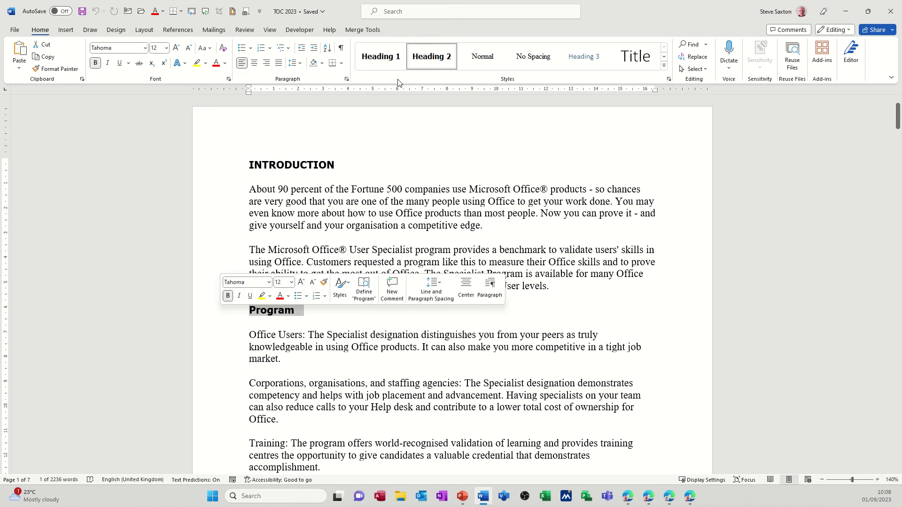
click(432, 56)
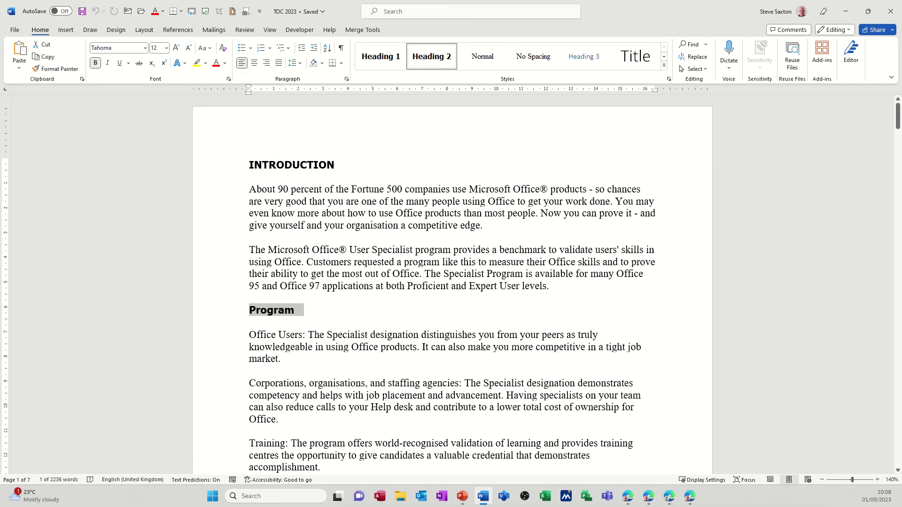
click(323, 213)
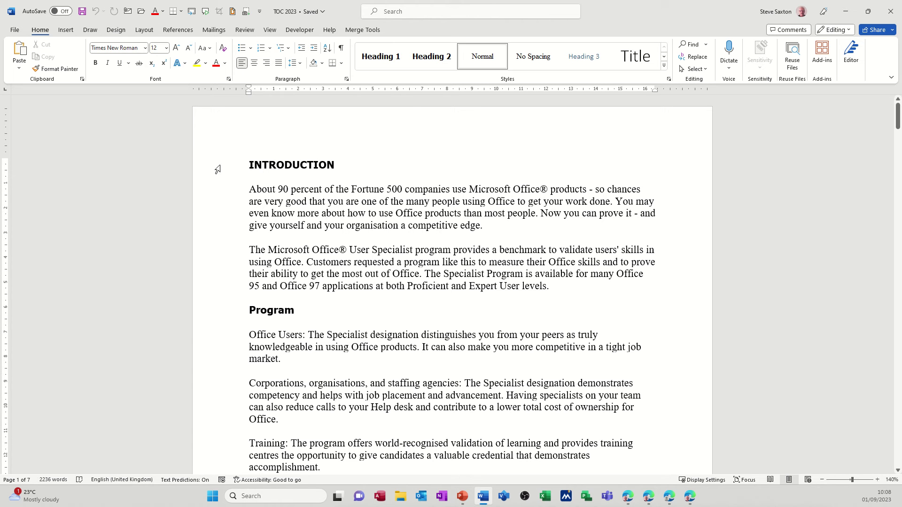
Check the INTRODUCTION, Program and body text styles, then show the Navigation Pane
click(218, 169)
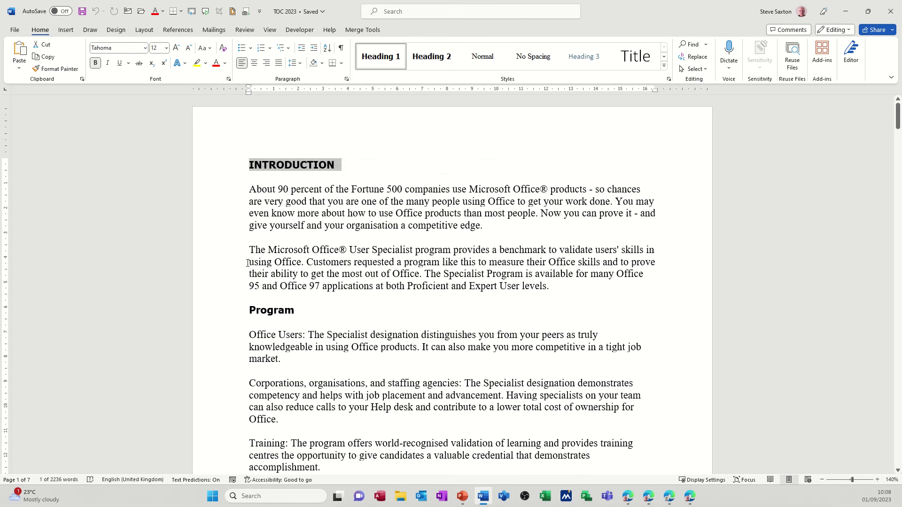
click(222, 313)
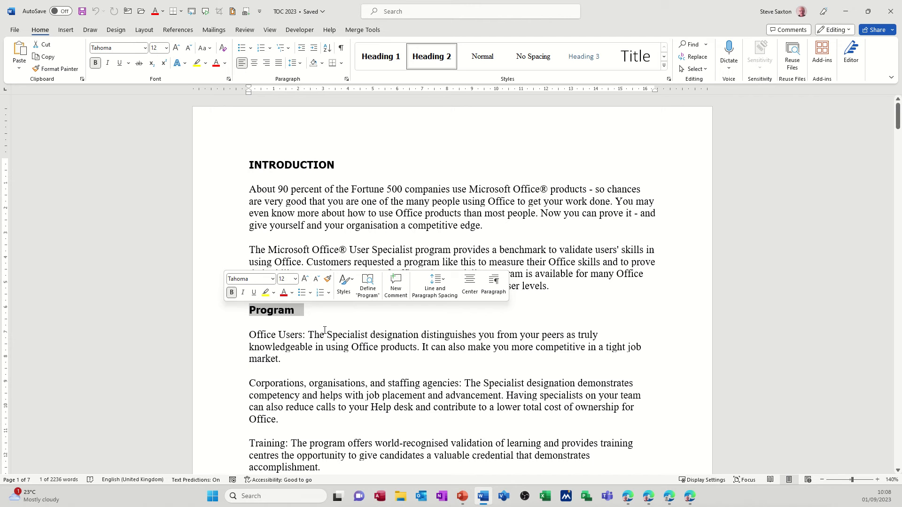
click(226, 190)
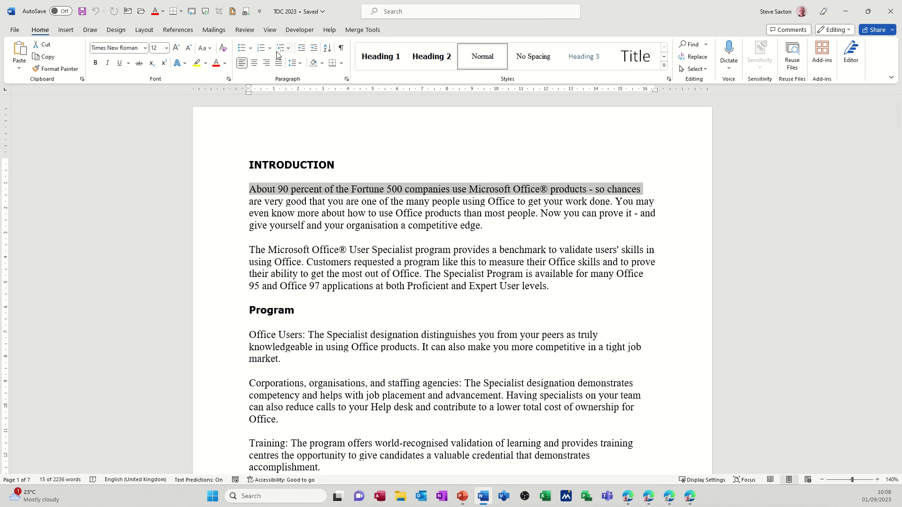
click(270, 30)
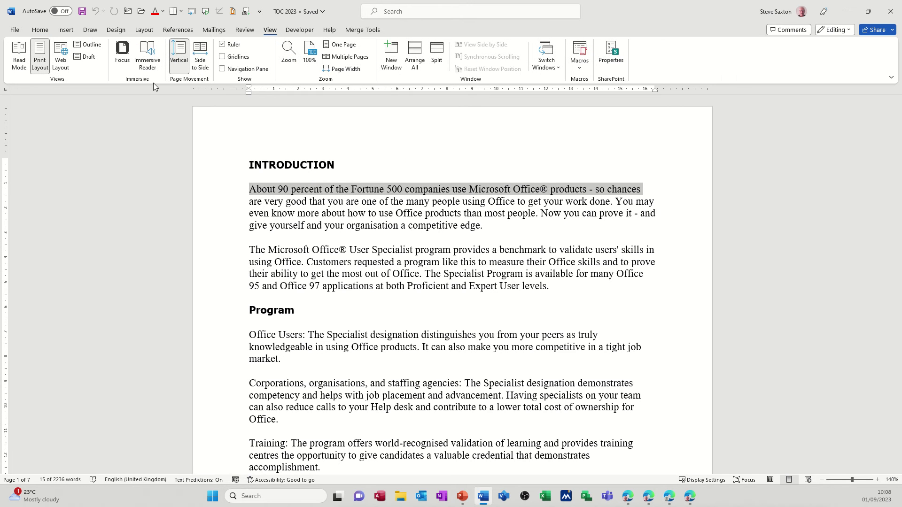
click(224, 70)
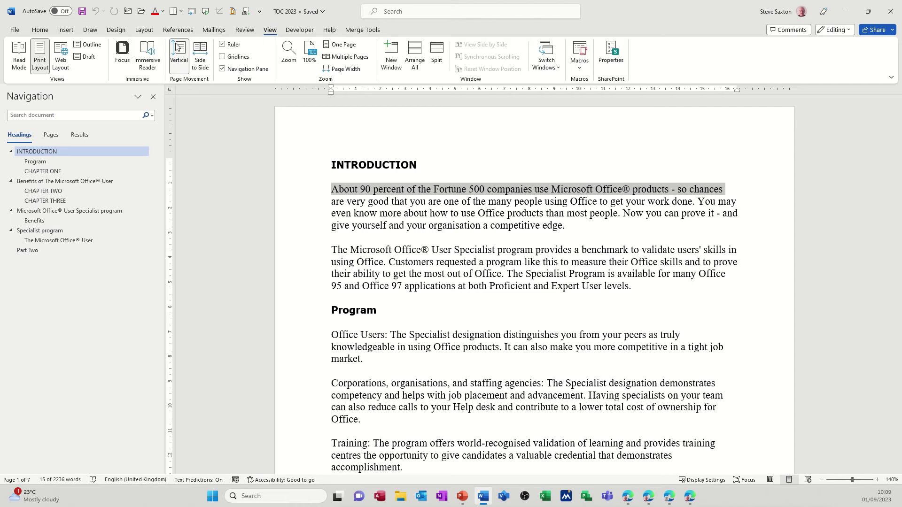
Open the full Quick Access Toolbar settings via More Commands
click(260, 12)
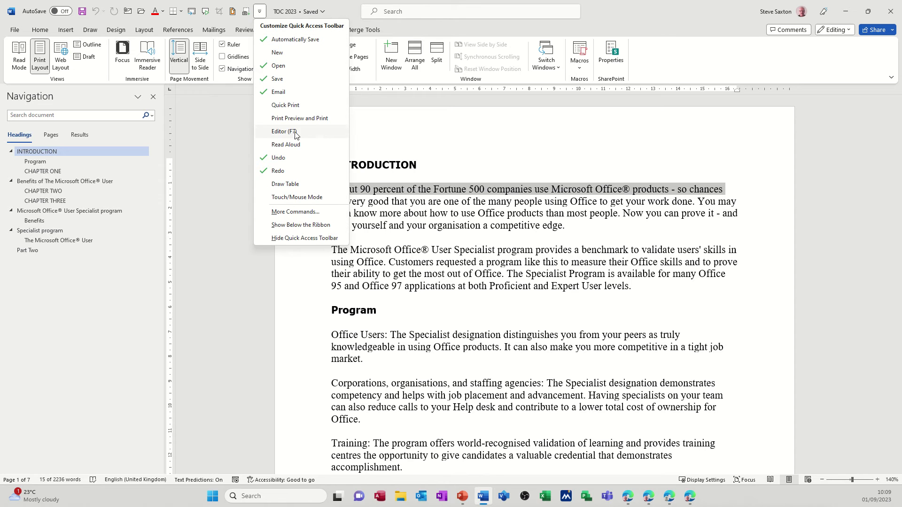
click(290, 212)
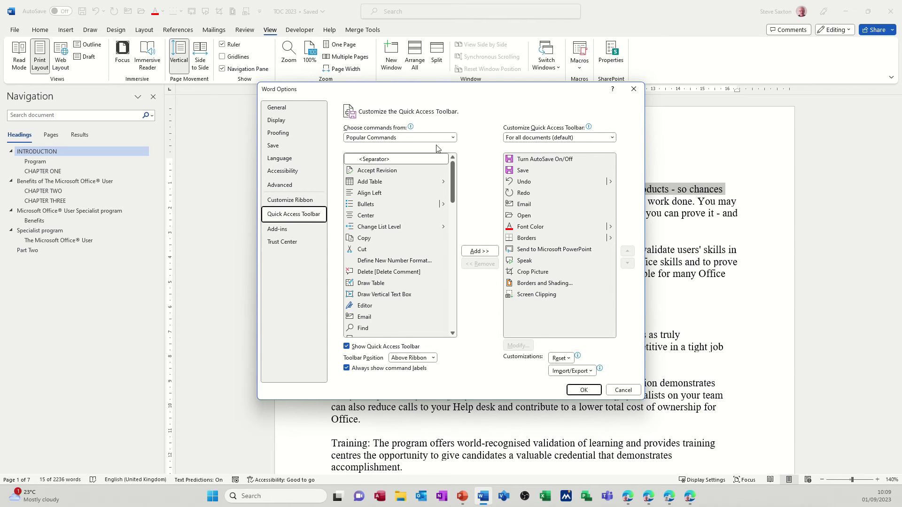
List All Commands in the command chooser and jump to entries starting with S
click(454, 137)
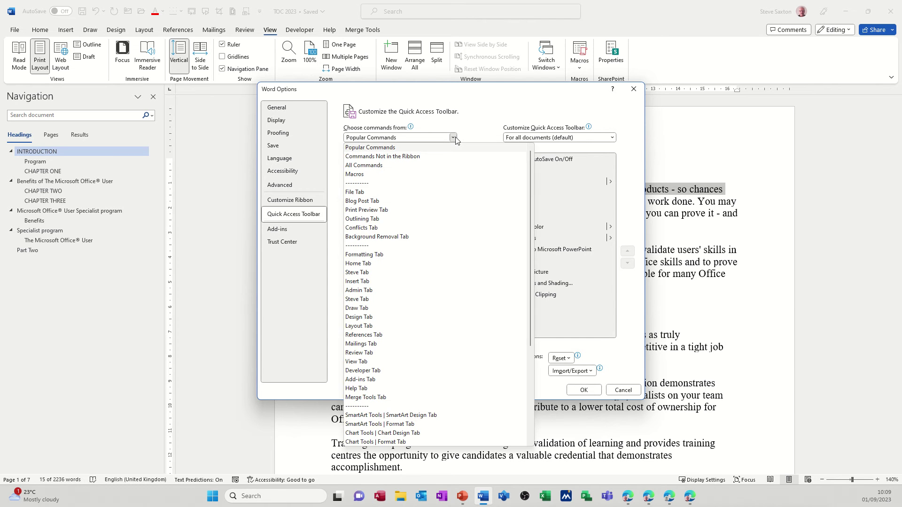
click(373, 166)
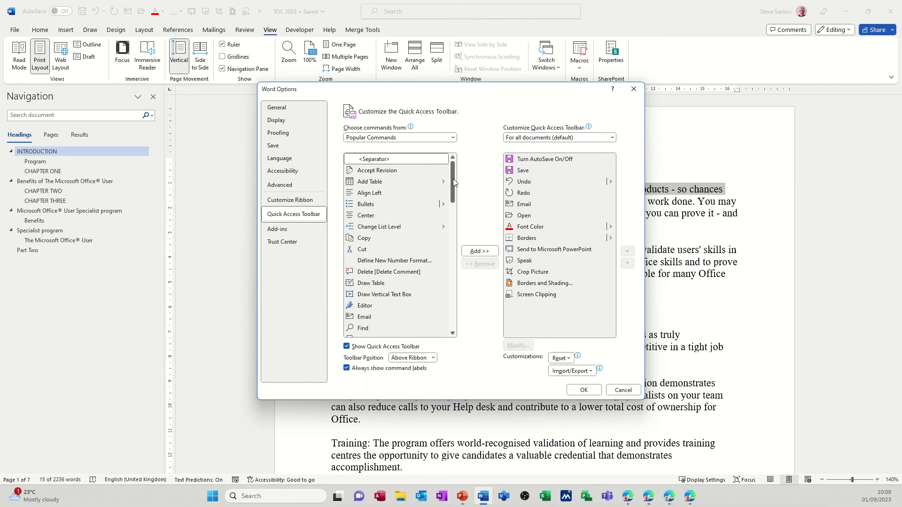
click(395, 207)
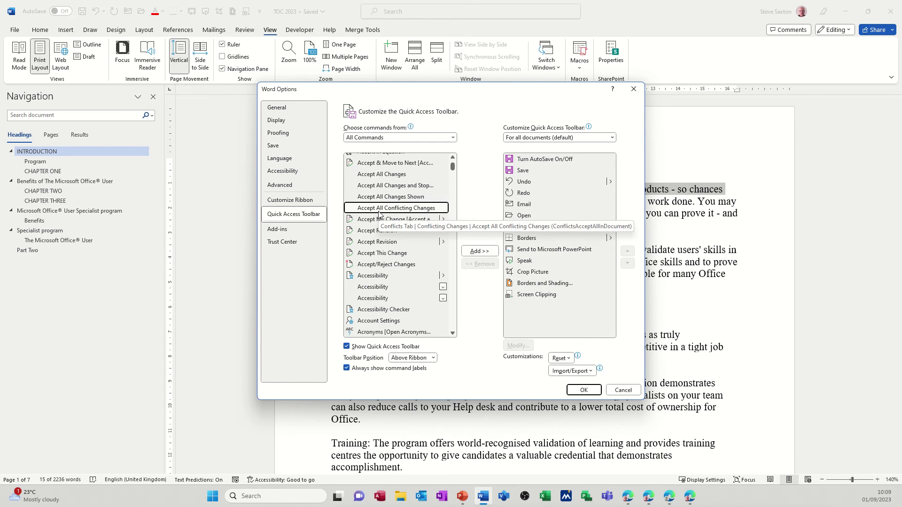
key(s)
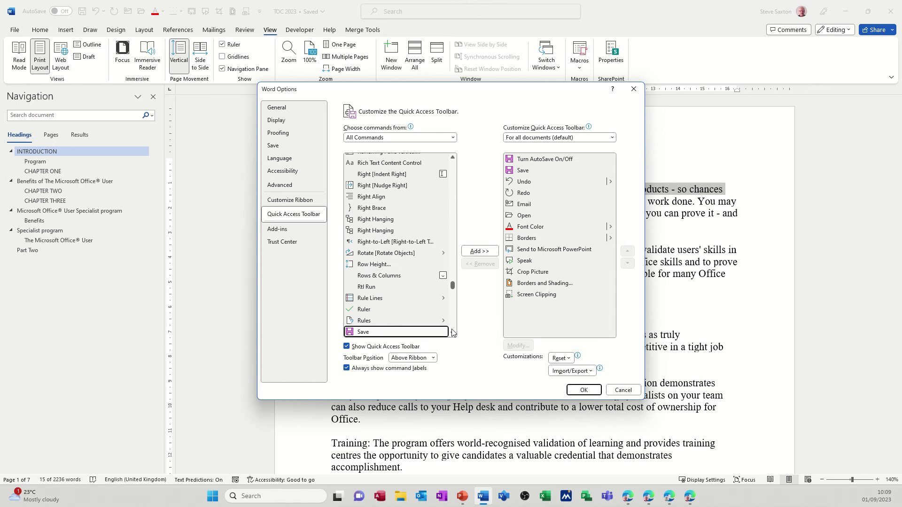
Scroll down the list and add Send to Microsoft PowerPoint to the toolbar
click(452, 333)
click(452, 333)
click(452, 332)
click(452, 332)
click(452, 332)
click(453, 333)
click(453, 333)
click(453, 332)
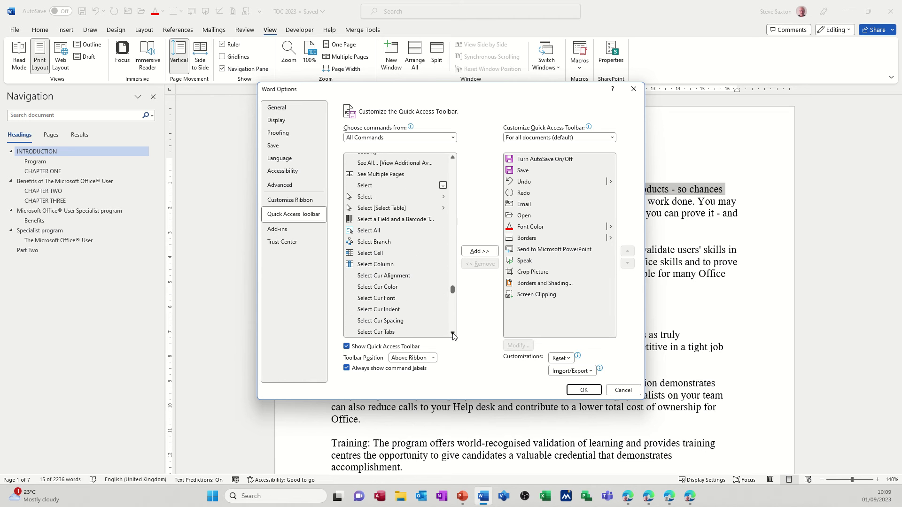
click(453, 333)
click(452, 332)
click(452, 332)
click(453, 332)
click(452, 332)
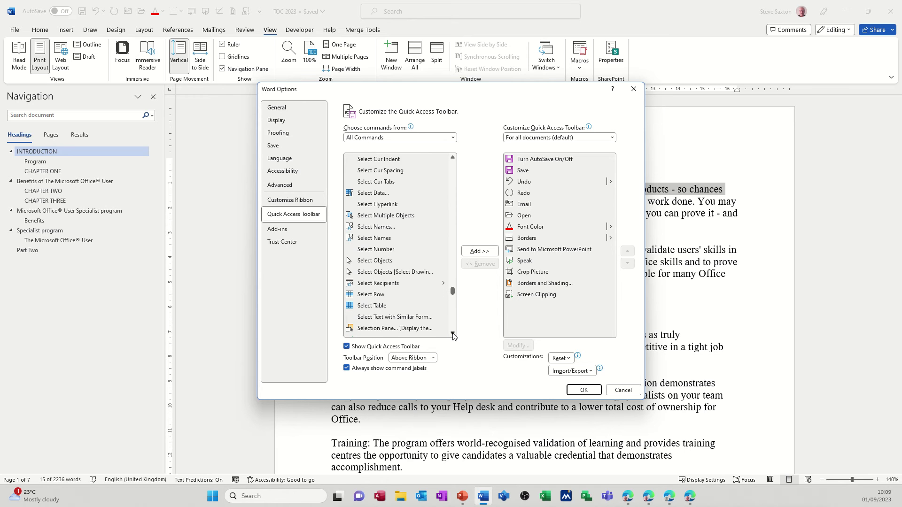
click(452, 333)
click(452, 333)
click(452, 333)
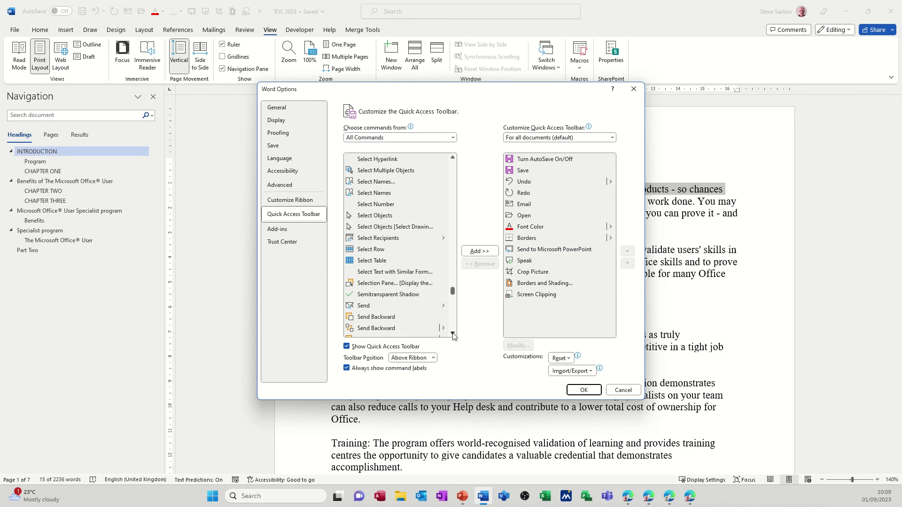
click(454, 335)
click(454, 336)
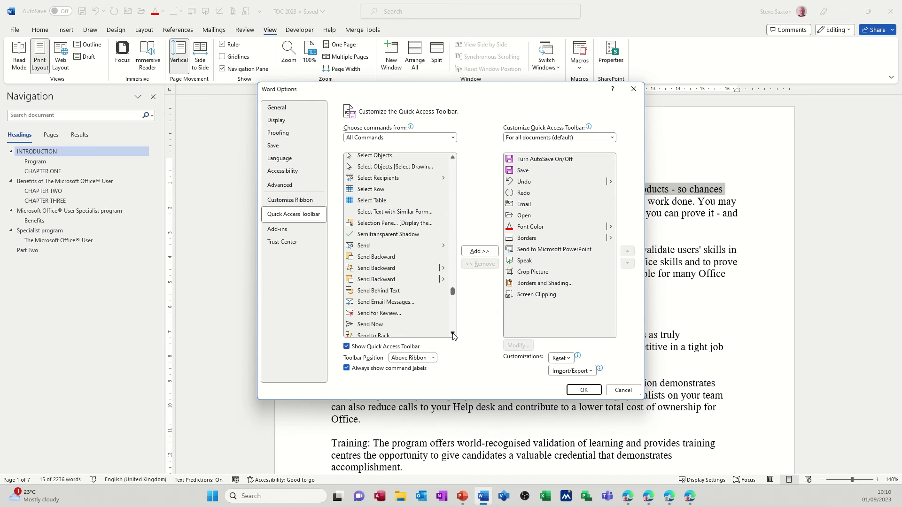
click(453, 336)
click(453, 335)
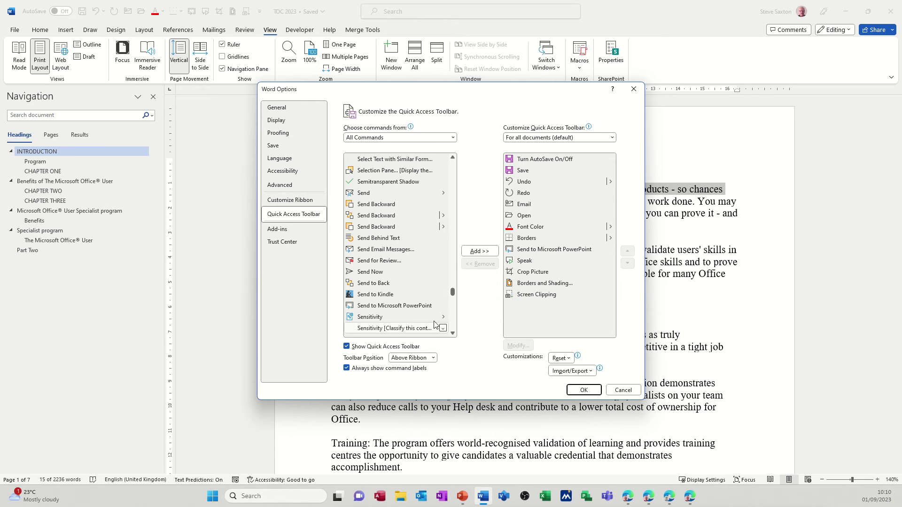
click(395, 305)
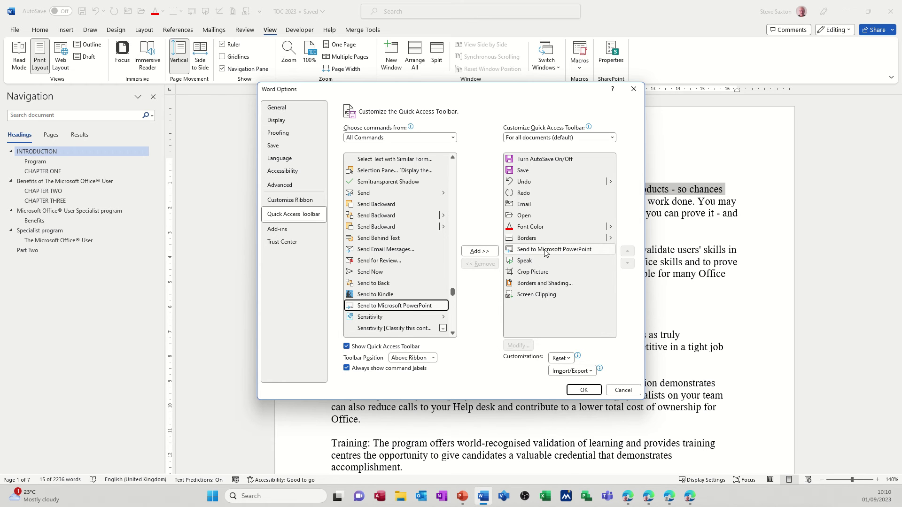
Confirm the toolbar change and send the document to PowerPoint as slides
click(582, 390)
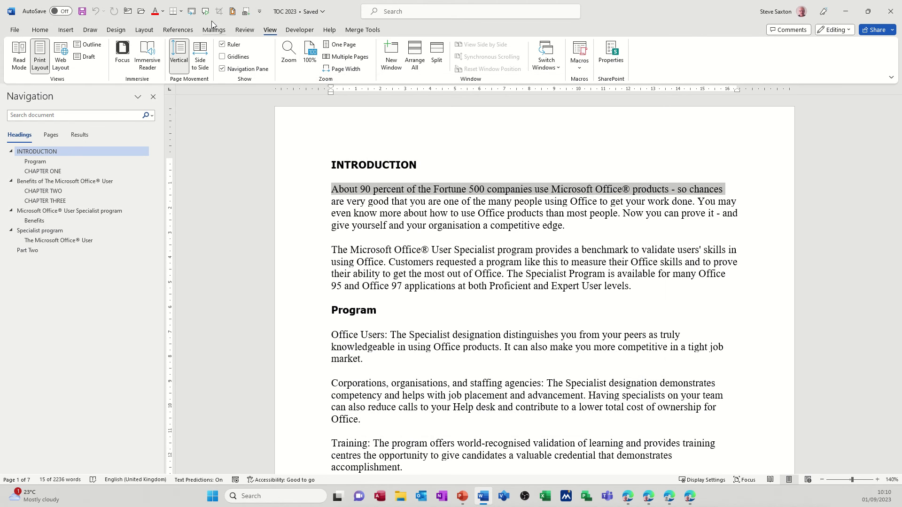
click(348, 201)
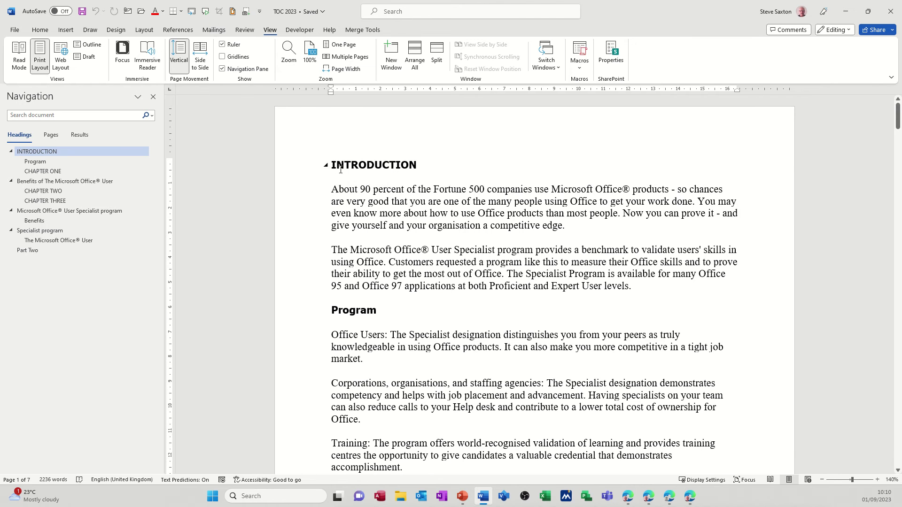
click(191, 11)
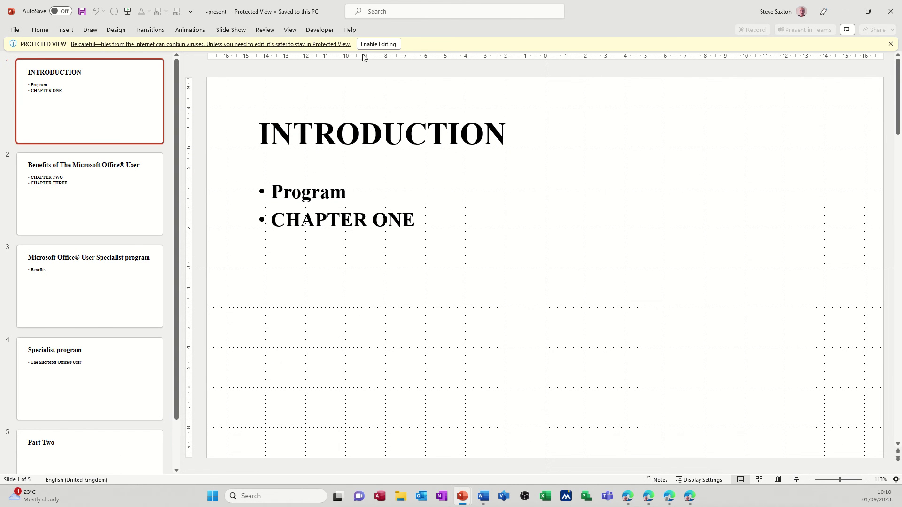
Enable editing and review slides 2 to 4, including Specialist program
click(378, 44)
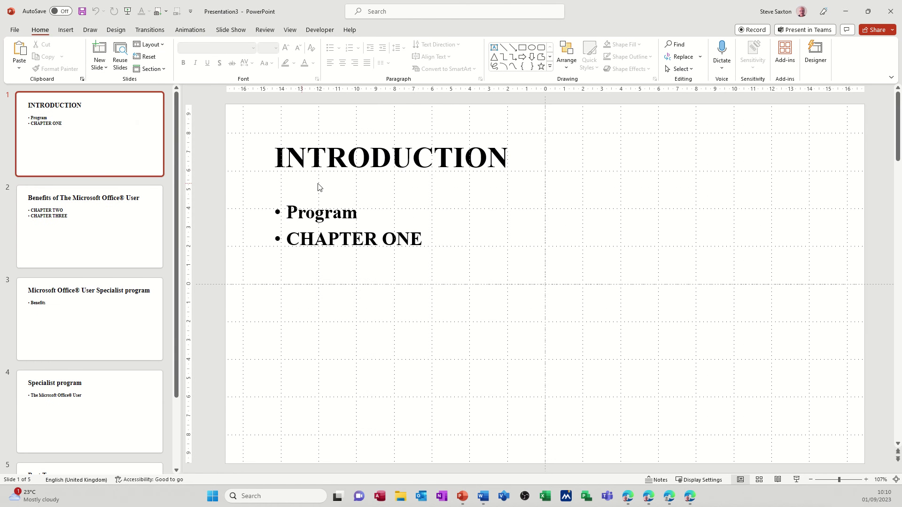
click(79, 209)
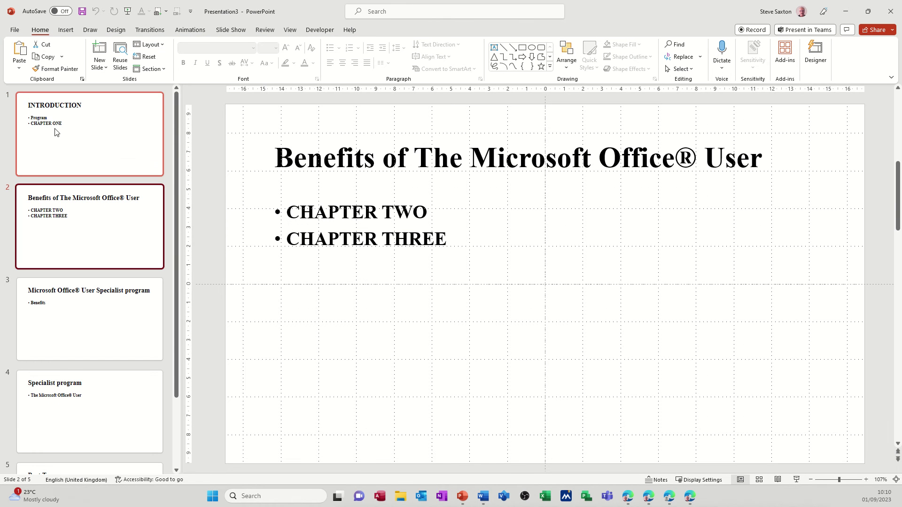
click(79, 311)
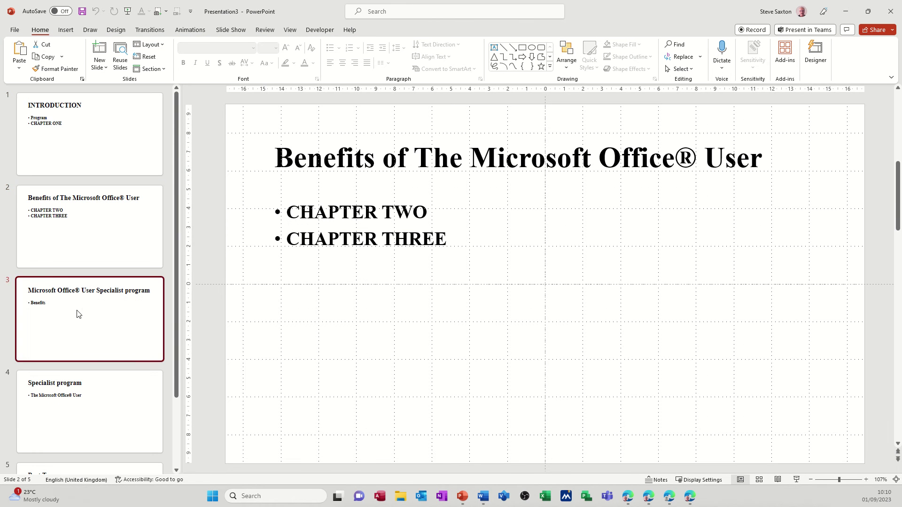
click(79, 395)
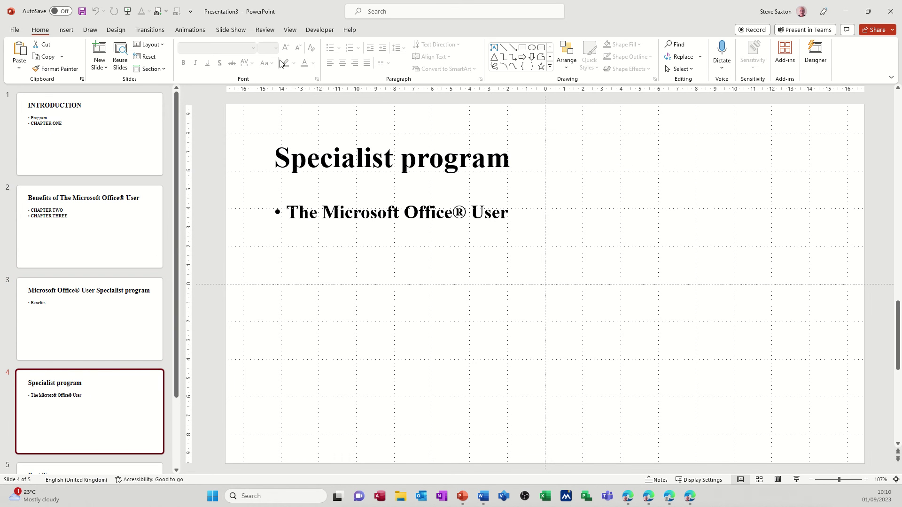
click(290, 30)
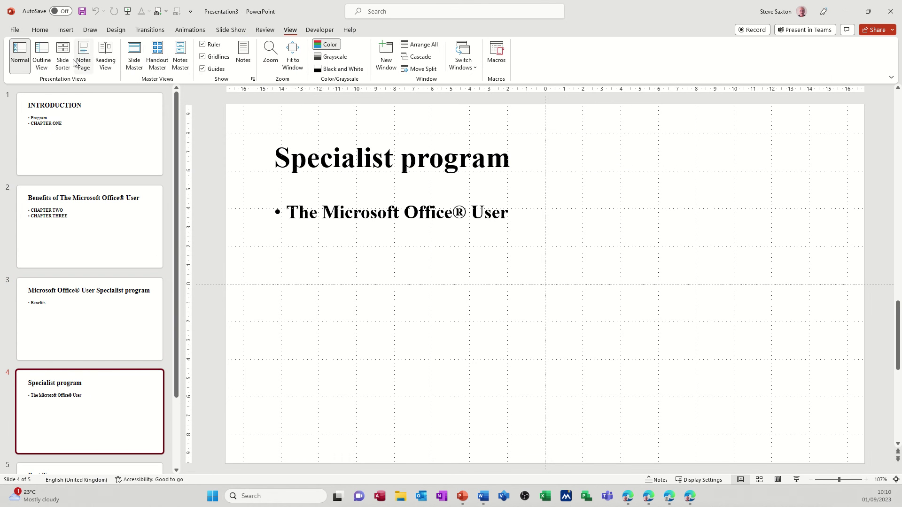
Switch to Outline View, then browse the Word document and waterloo presentation windows
click(43, 52)
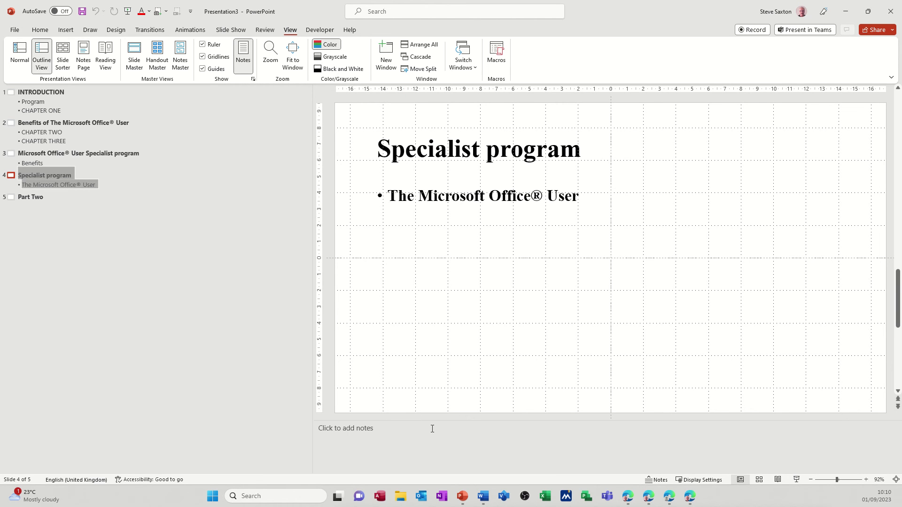
click(483, 497)
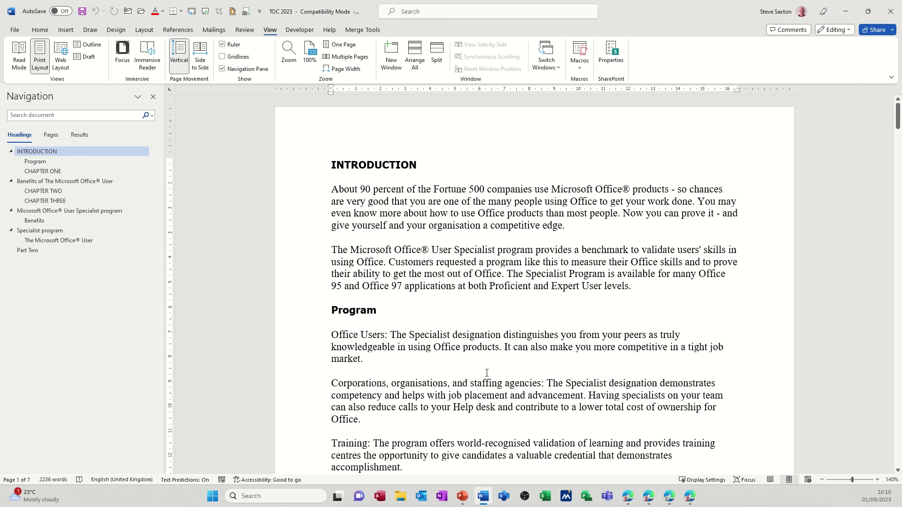
click(462, 496)
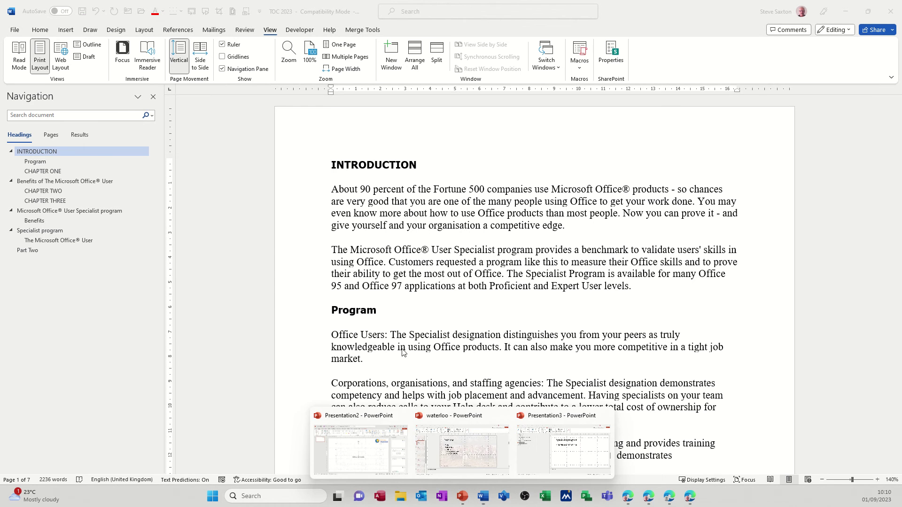
click(445, 461)
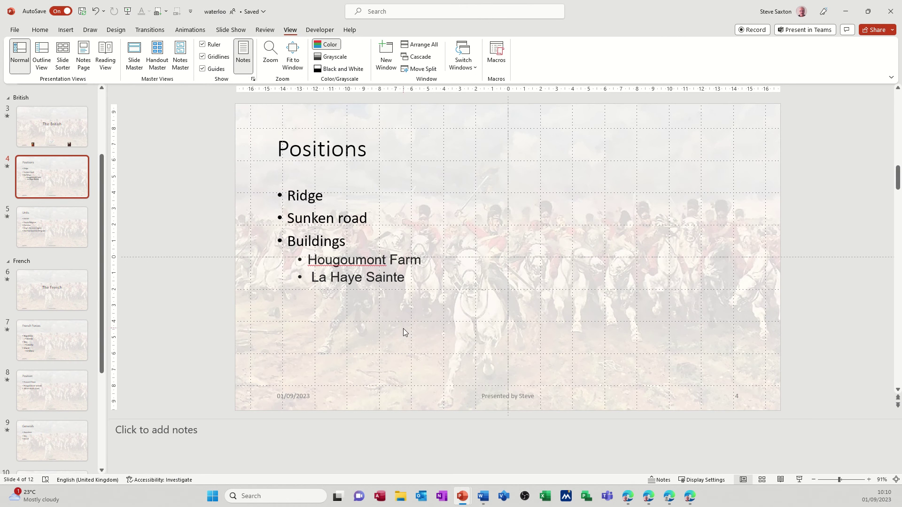
Return to the generated presentation and display the INTRODUCTION slide in the outline
click(462, 496)
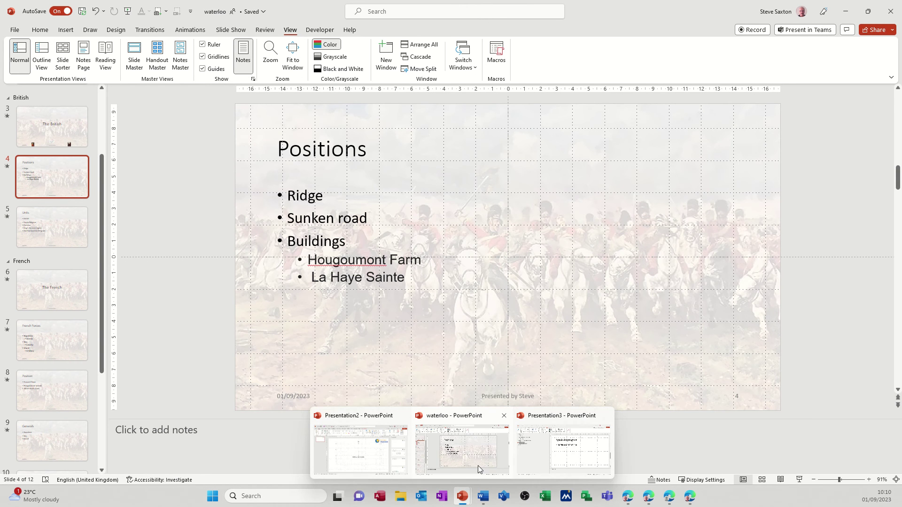
click(550, 462)
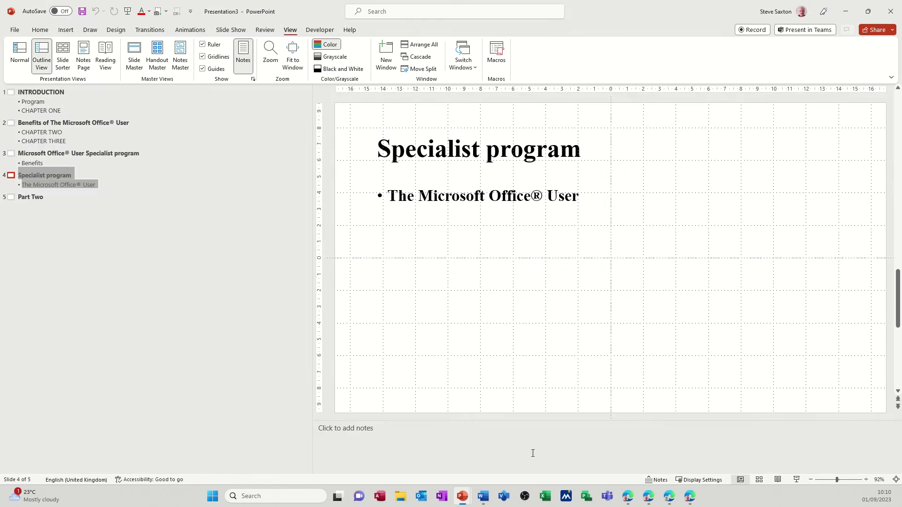
click(59, 109)
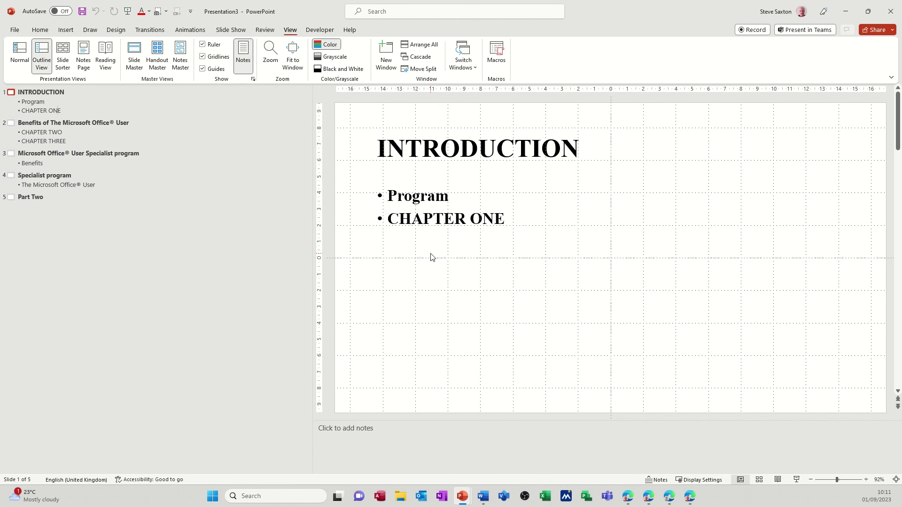
click(371, 431)
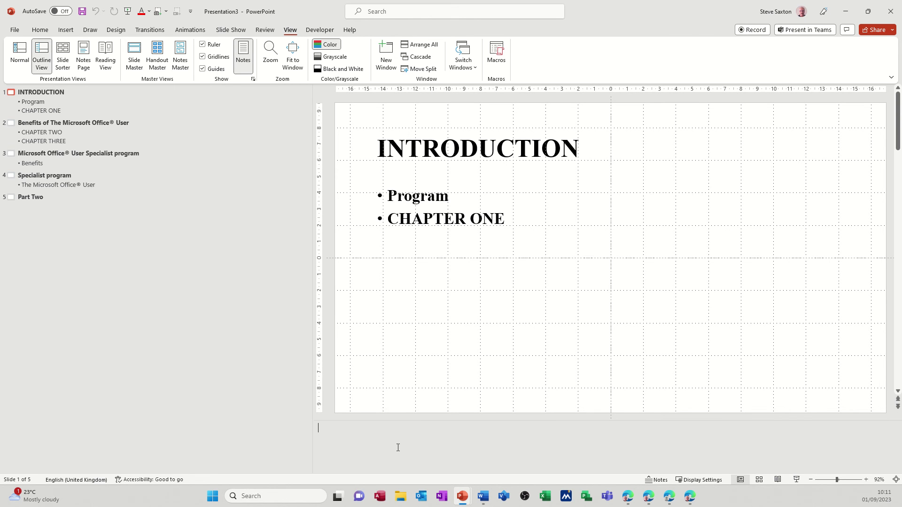
Create a new document with Part One as a left-aligned Heading 1
click(483, 496)
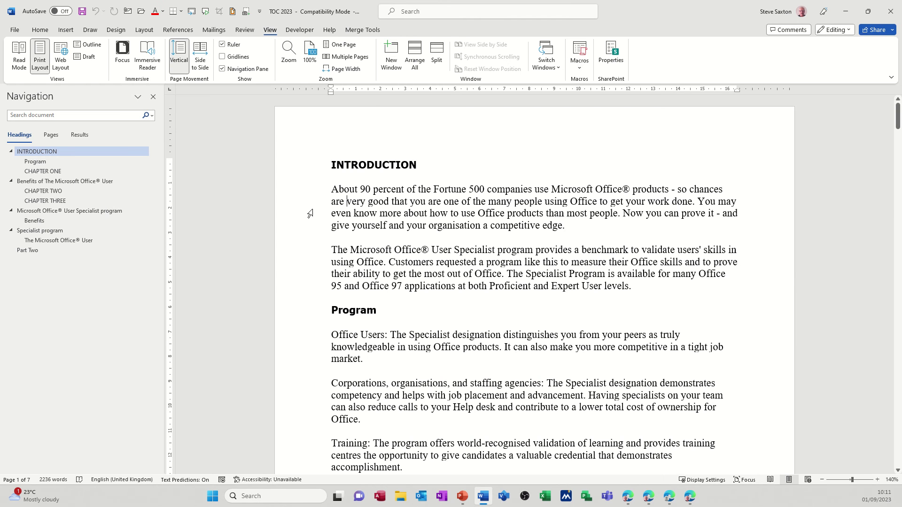
key(ctrl+n)
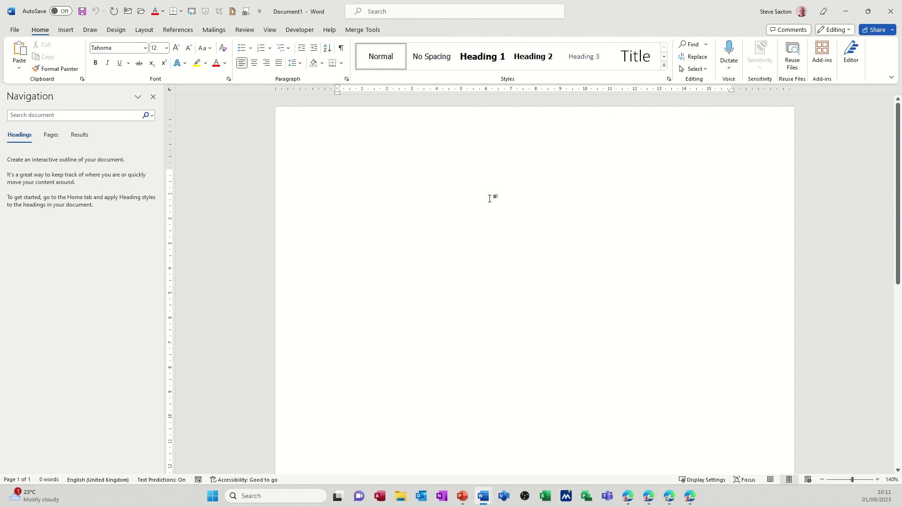
text(Part)
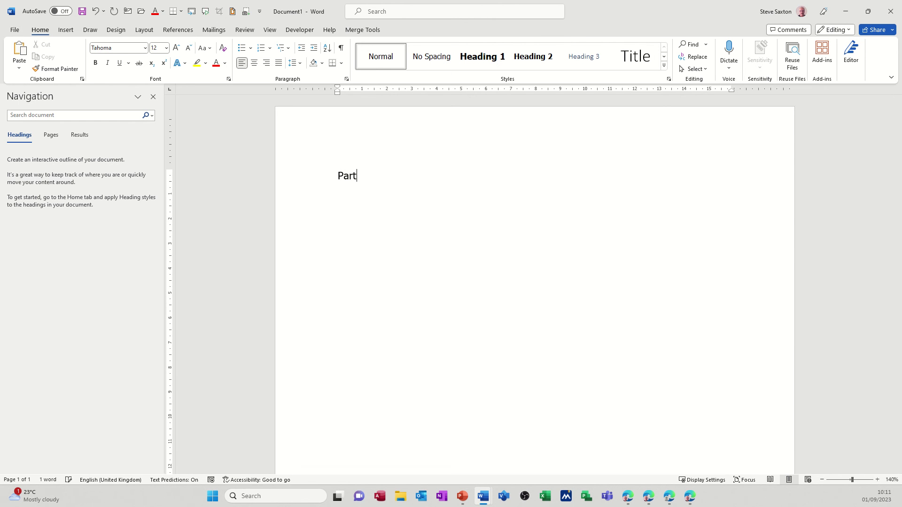
text( One)
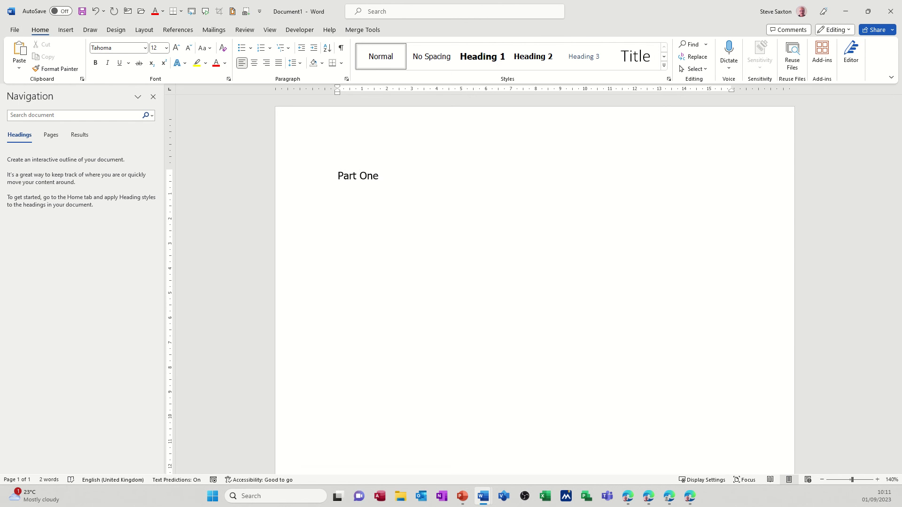
key(Return)
click(311, 177)
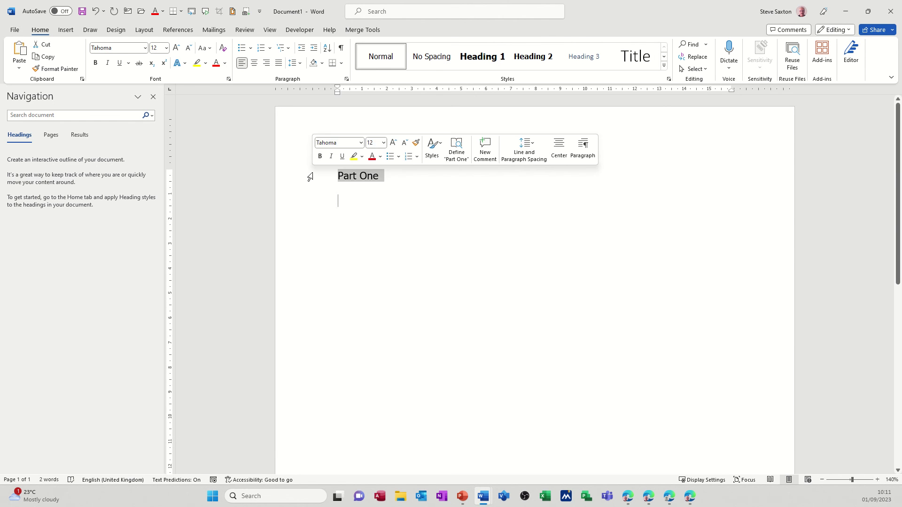
click(472, 59)
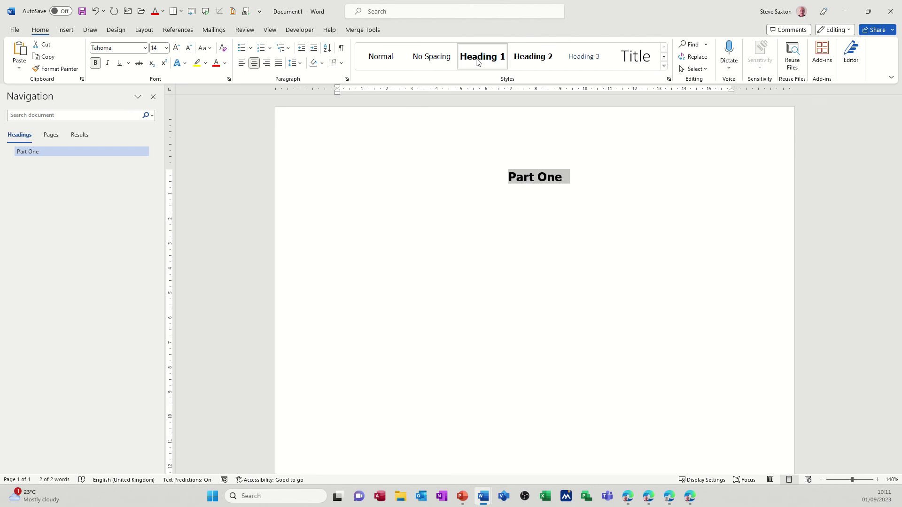
click(242, 62)
Add an Introduction line below the Part One heading
click(427, 199)
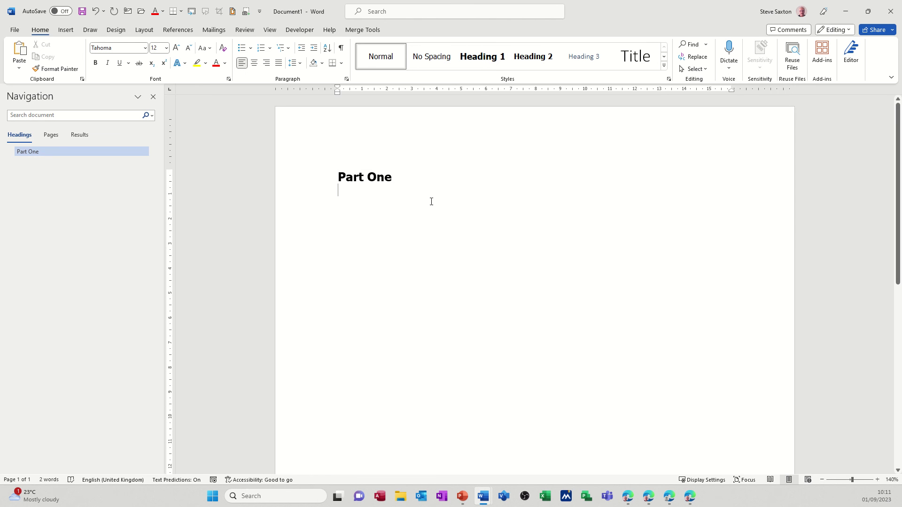
text(in)
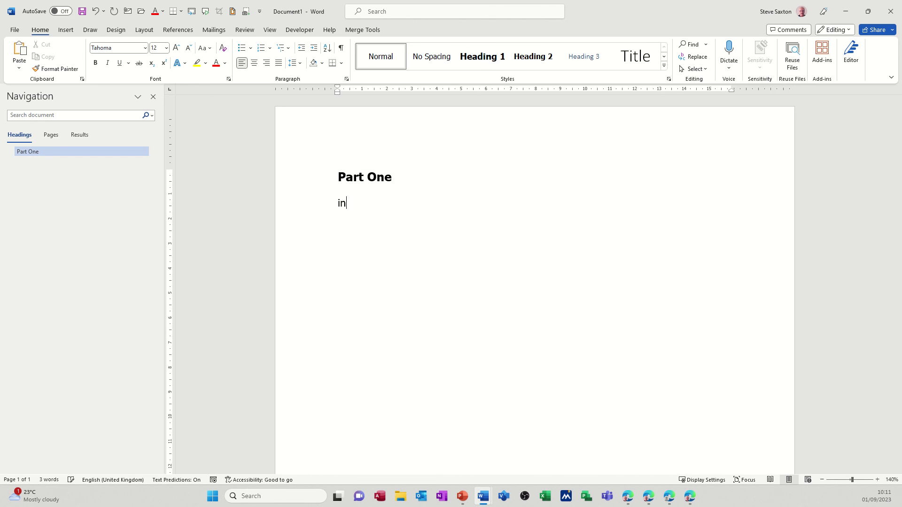
text(tro)
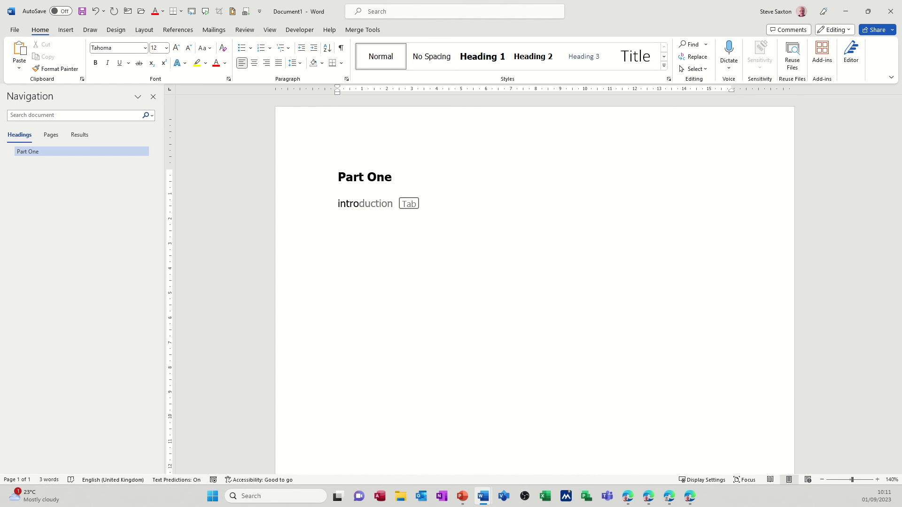
key(F3)
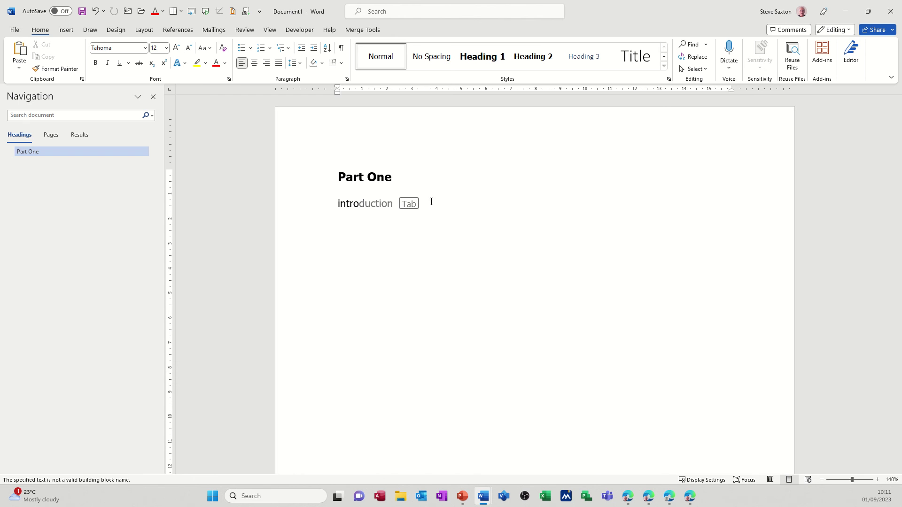
key(Tab)
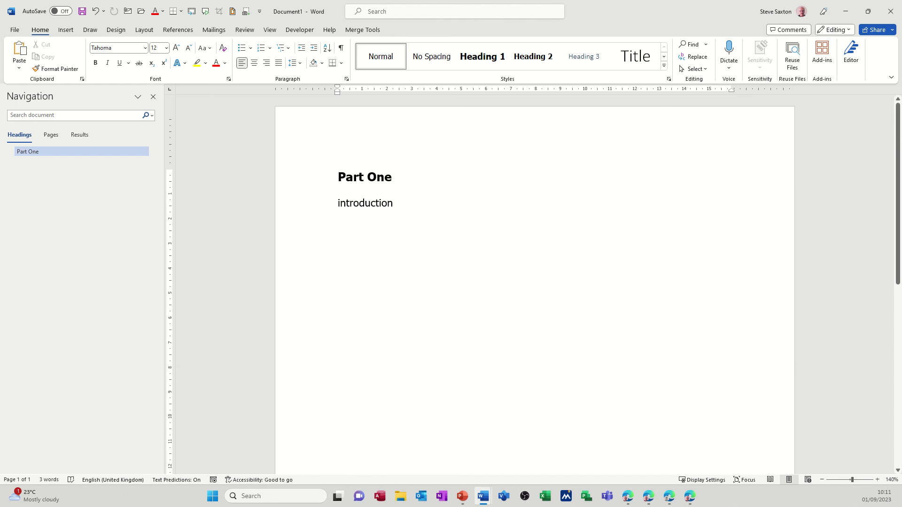
key(Return)
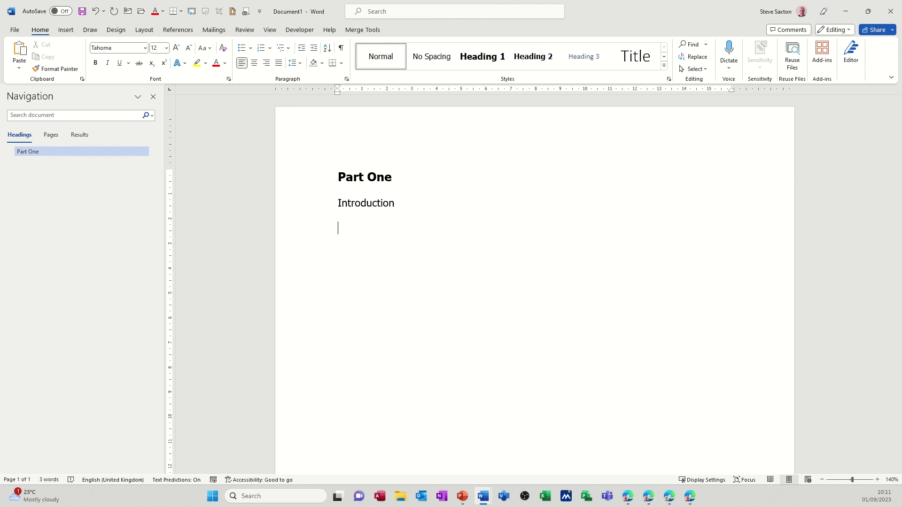
text(Part Two)
Set Part Two as Heading 1, add Introduction beneath it, and make Phase 1 Heading 2
click(324, 230)
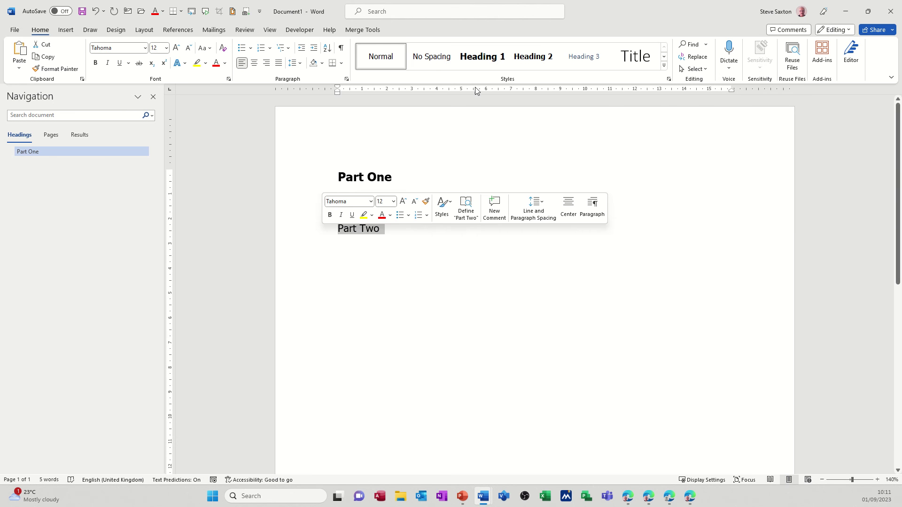
click(482, 56)
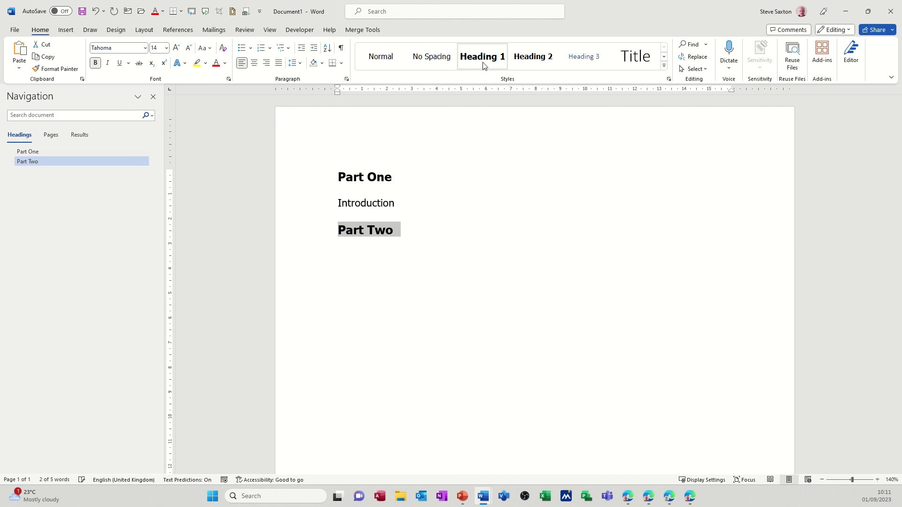
click(384, 254)
text(intro)
key(Tab)
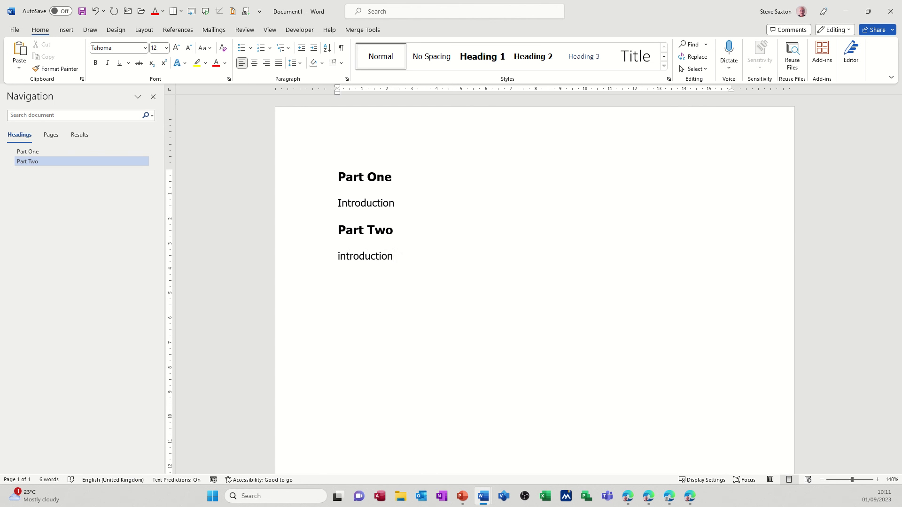
key(Return)
text(Phase 1)
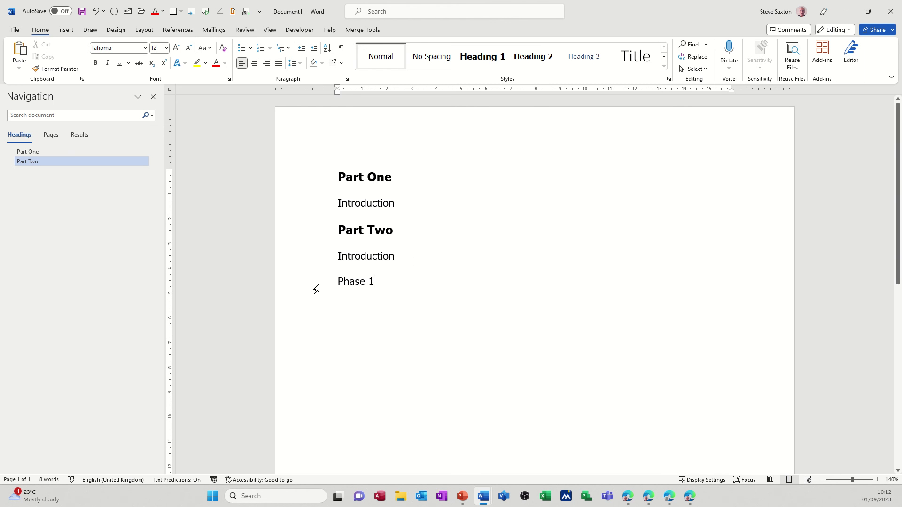
click(311, 286)
click(532, 57)
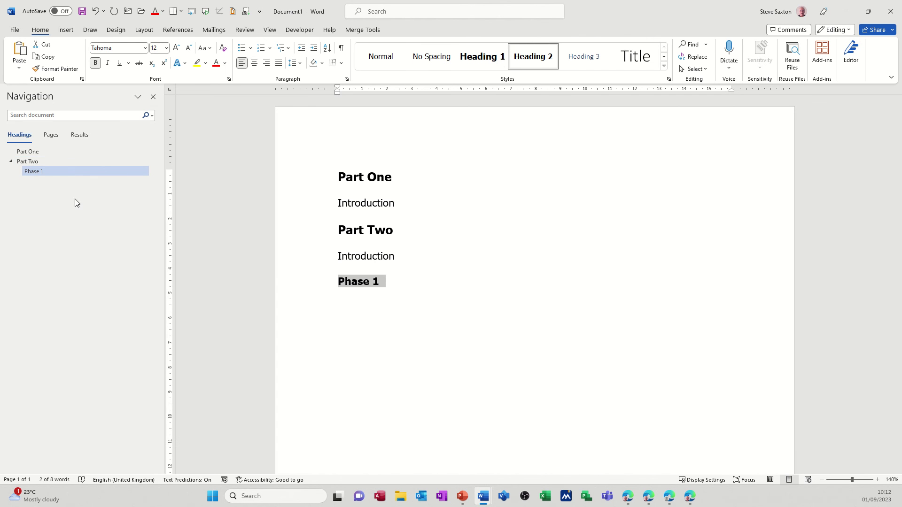
Send the new document to PowerPoint, enable editing, and review the Part One and Part Two slides
click(191, 11)
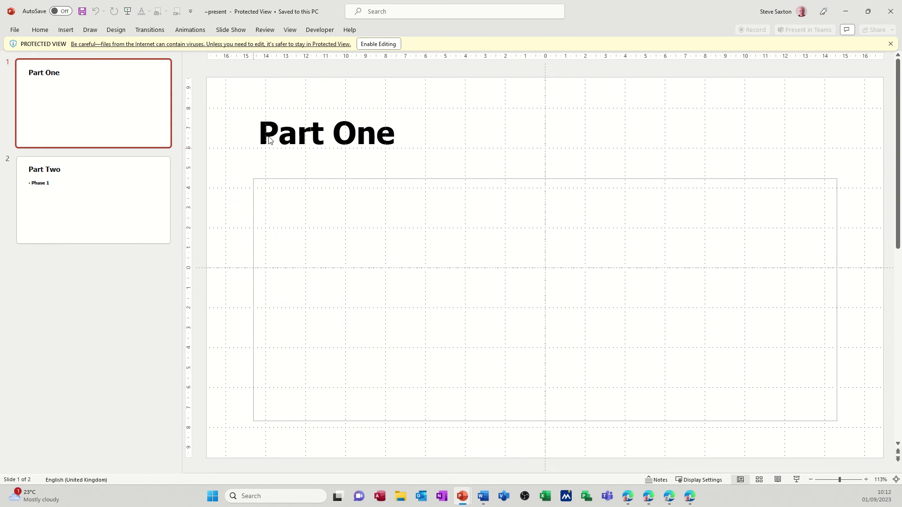
click(379, 44)
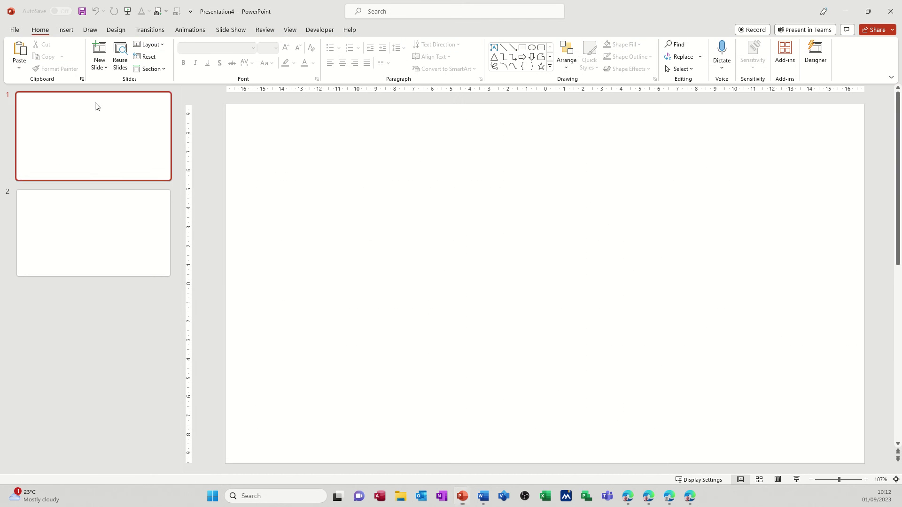
click(67, 129)
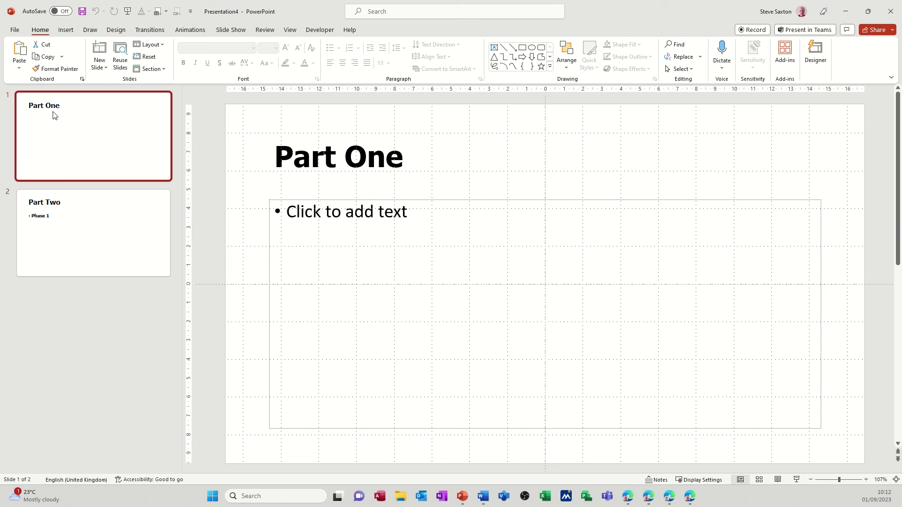
click(56, 215)
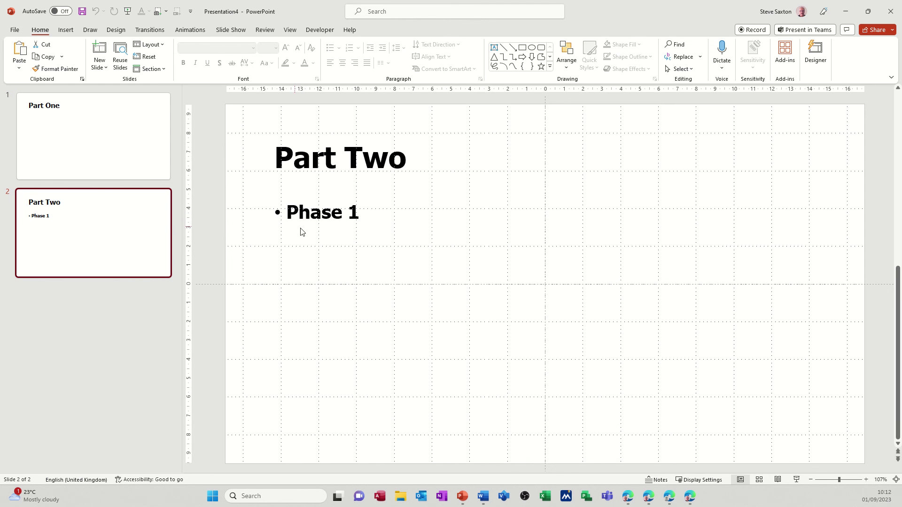